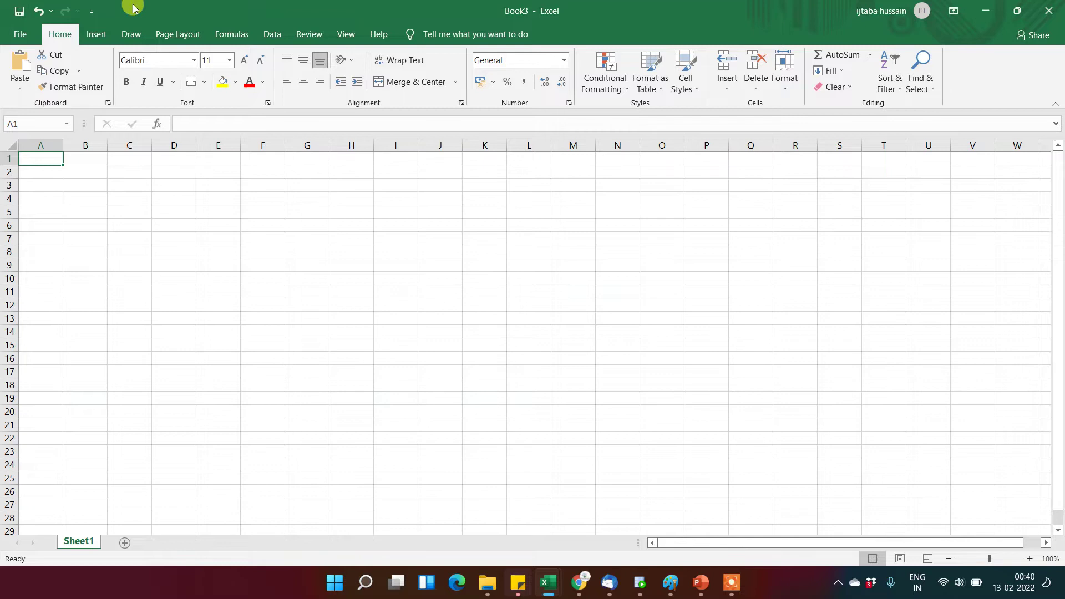
Open the Quick Access Toolbar command list and close it without adding any command
click(92, 12)
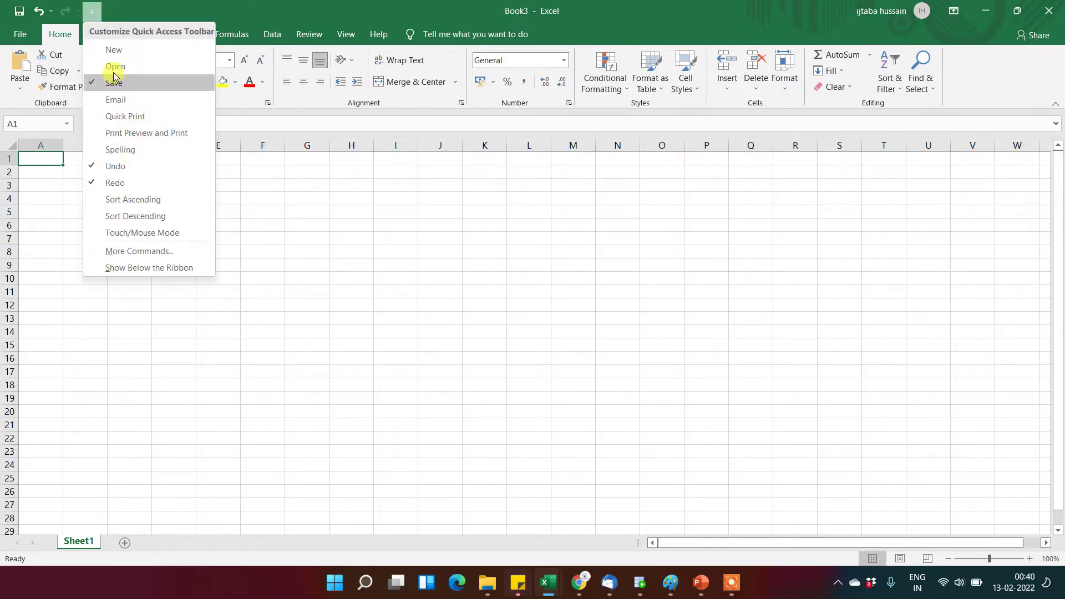
click(124, 6)
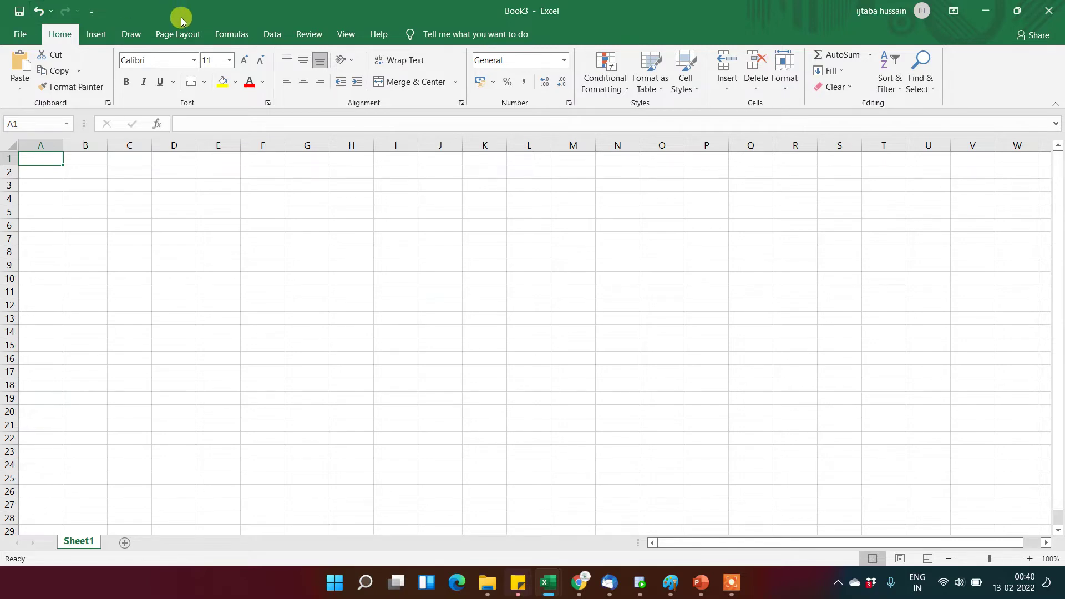
View the Data tab, dismiss its import tip, visit the File page, then show Review
click(273, 35)
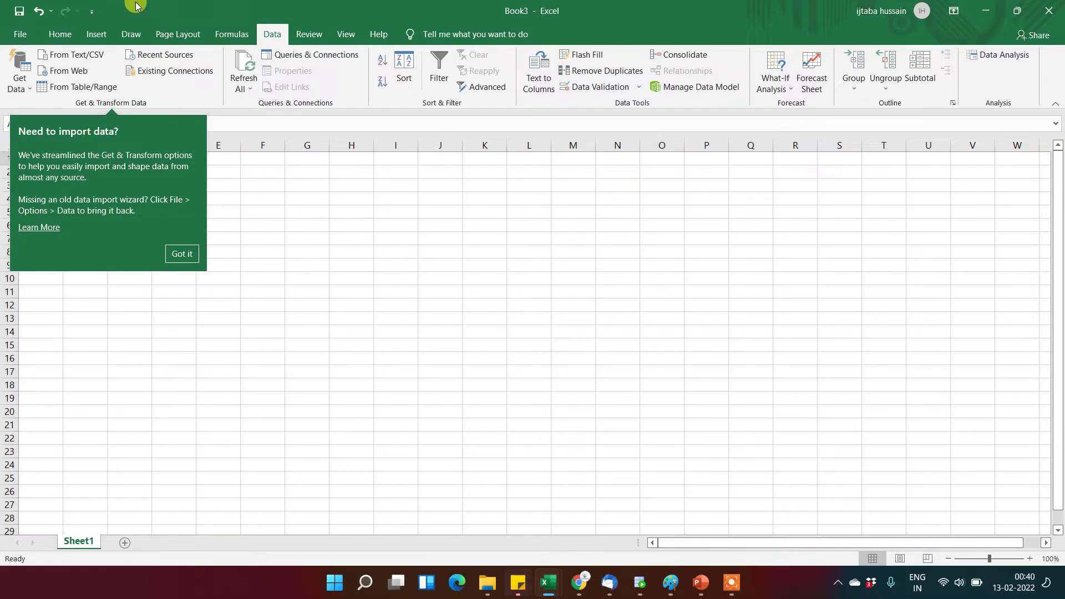
click(181, 256)
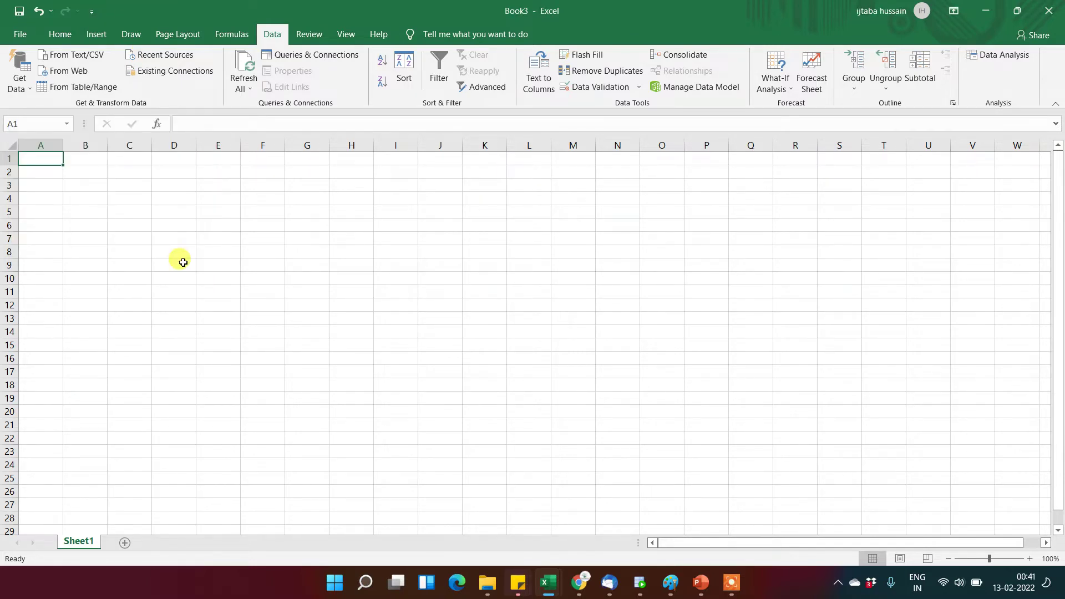
click(19, 35)
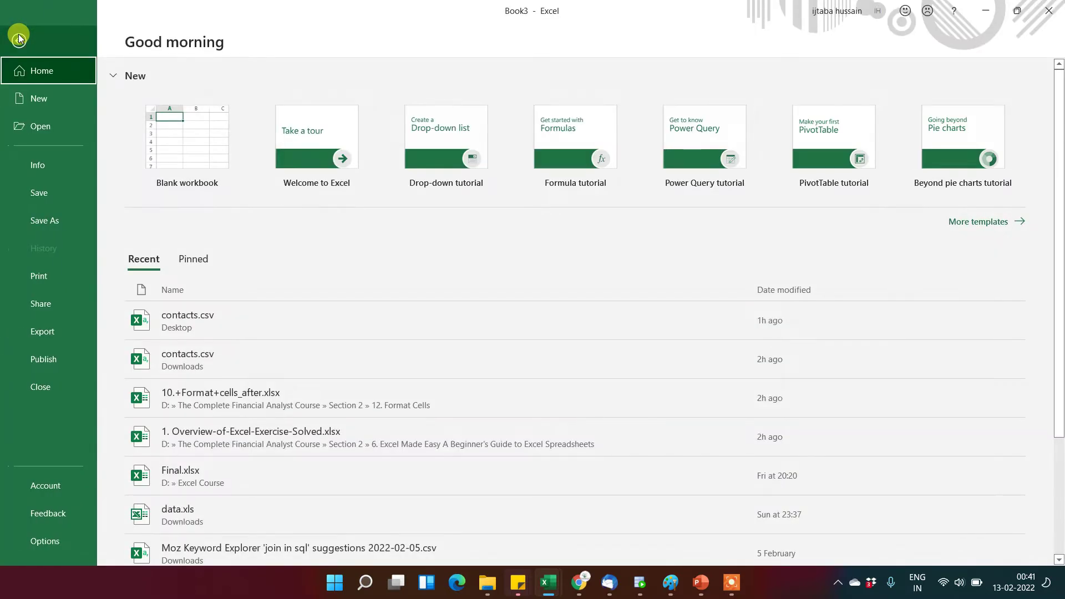
click(19, 37)
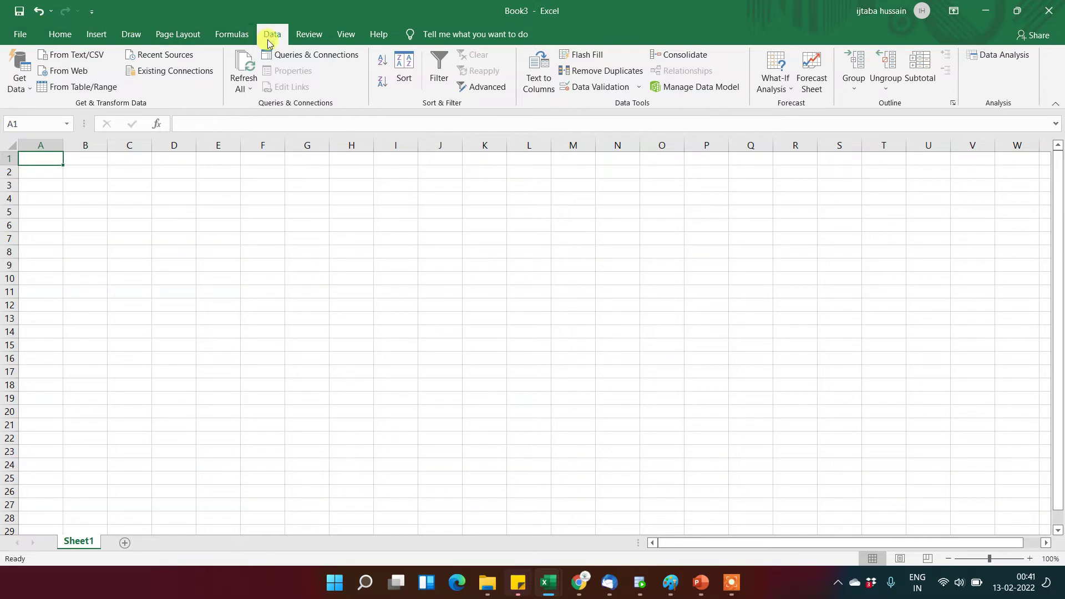
click(308, 34)
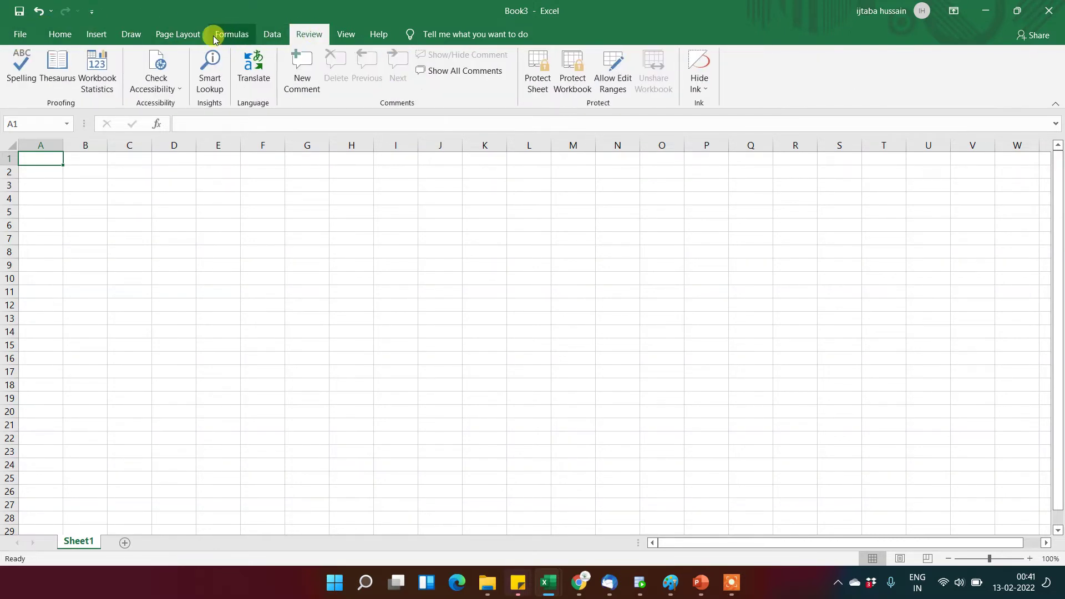
Switch the ribbon back to the Home tab's font, alignment and number tools
click(72, 36)
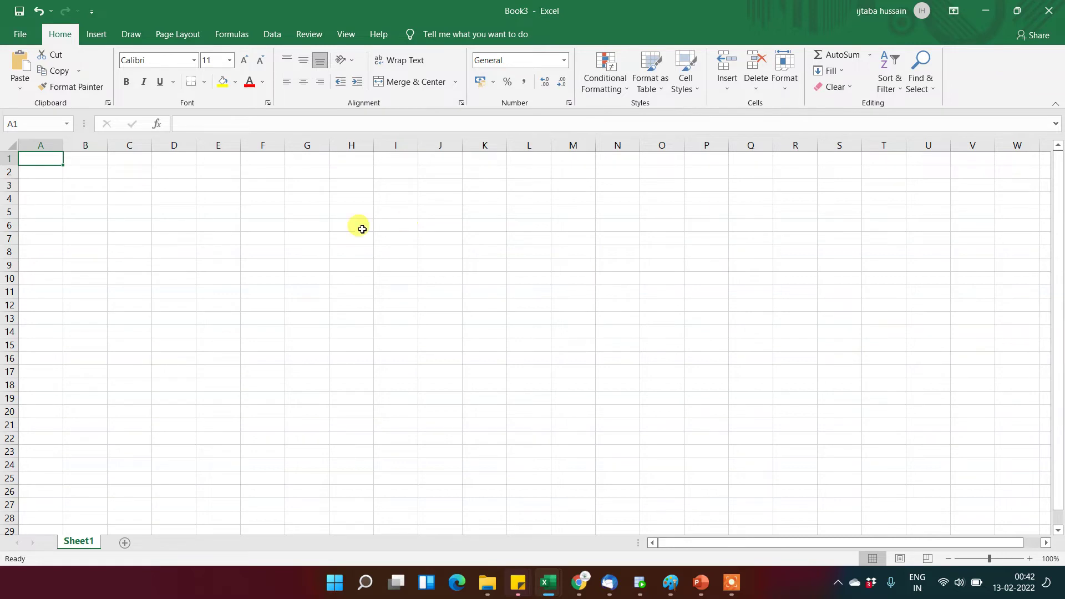
Select cell E6, then C1, then A1 on the empty Sheet1
click(210, 229)
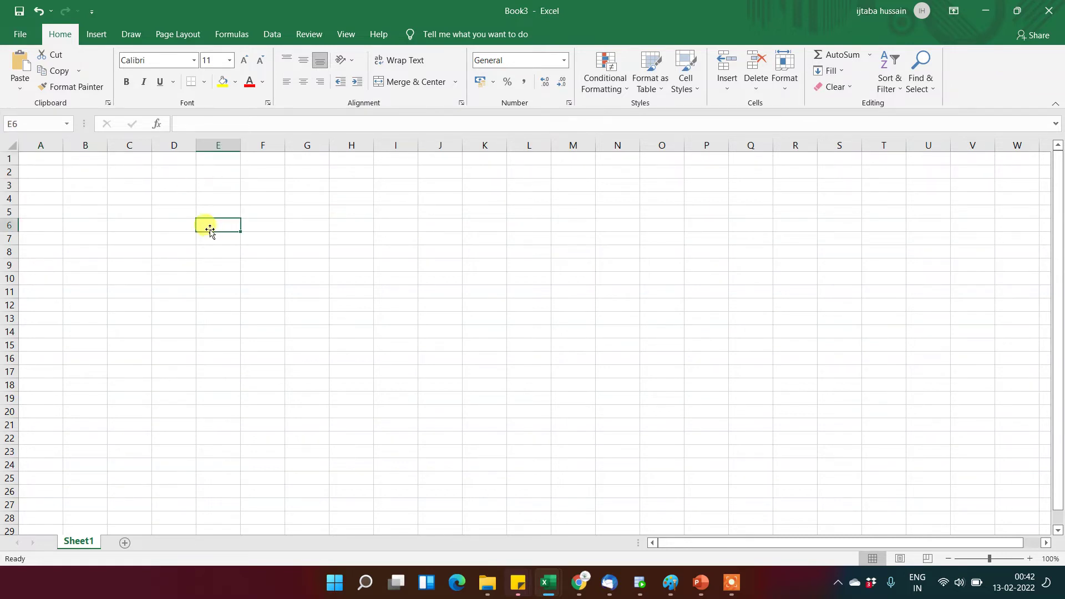
click(130, 158)
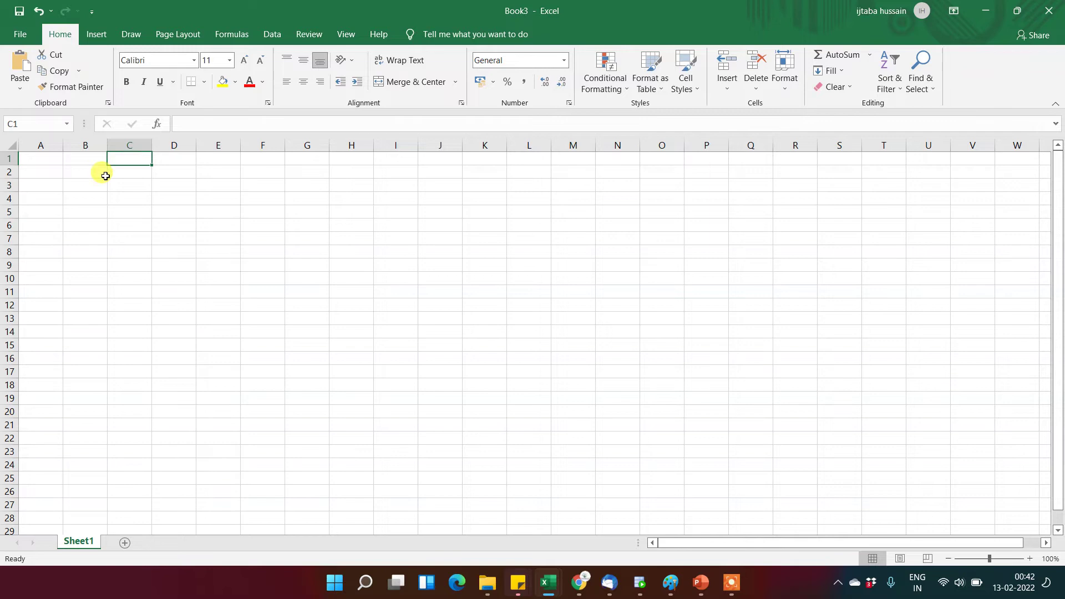
click(29, 161)
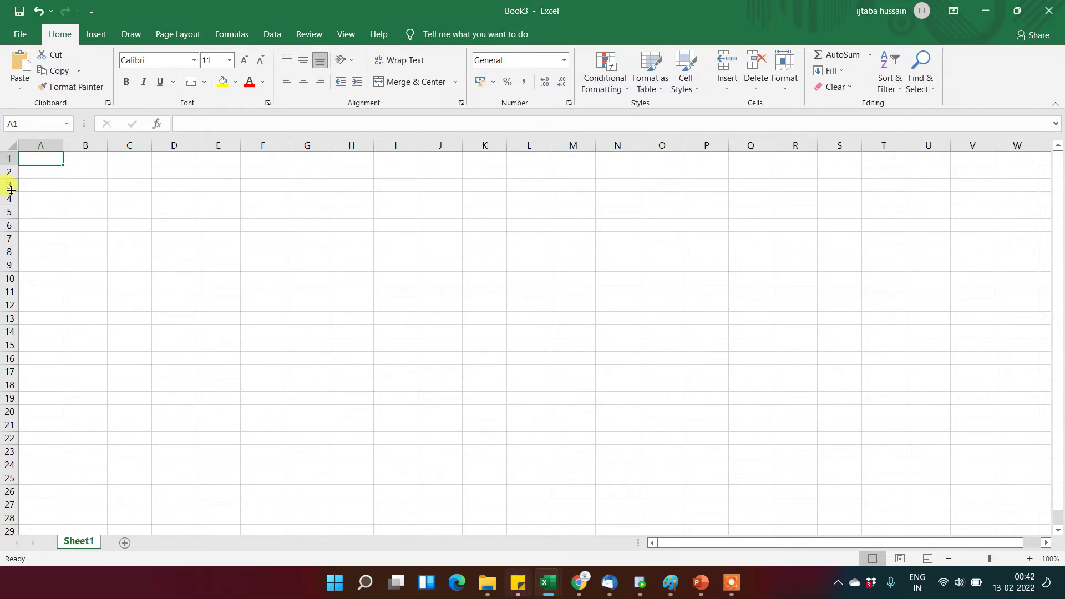
click(35, 141)
key(shift+Right)
key(shift+Right)
key(shift+Right)
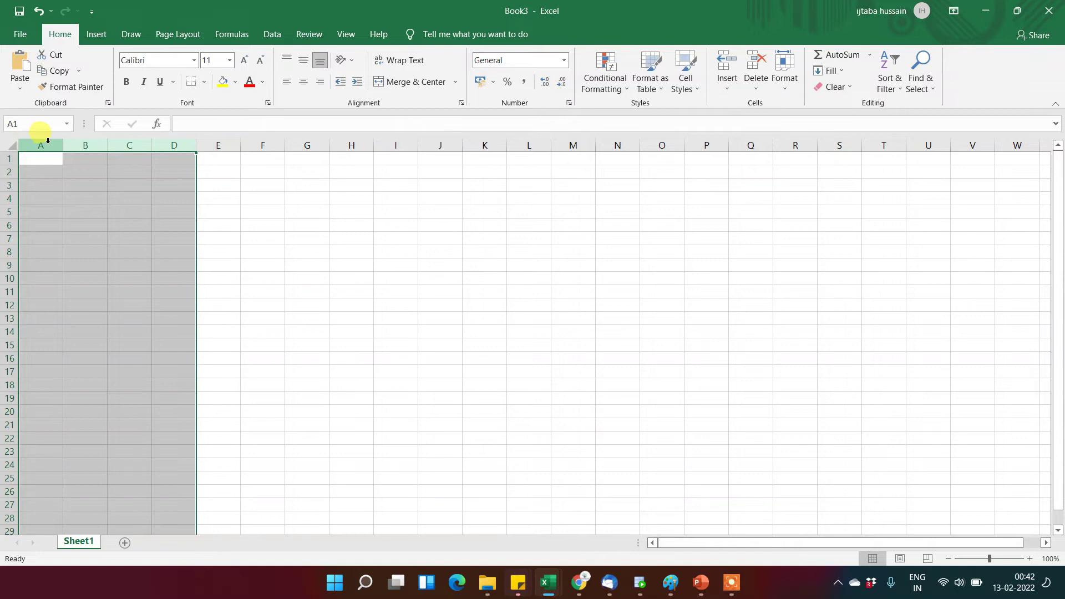
click(40, 141)
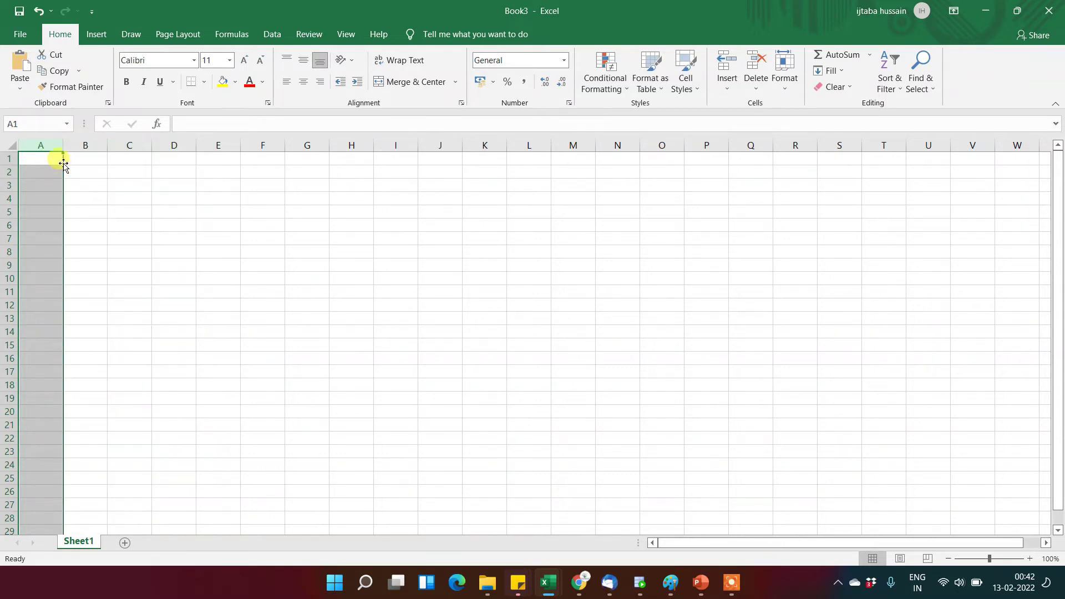
click(51, 159)
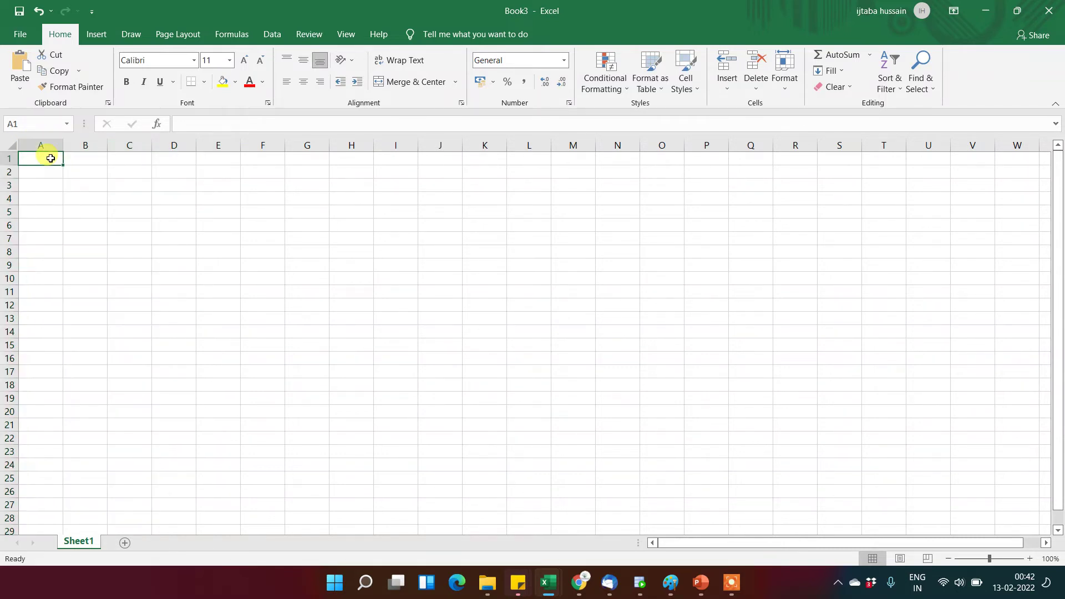
key(ctrl+Down)
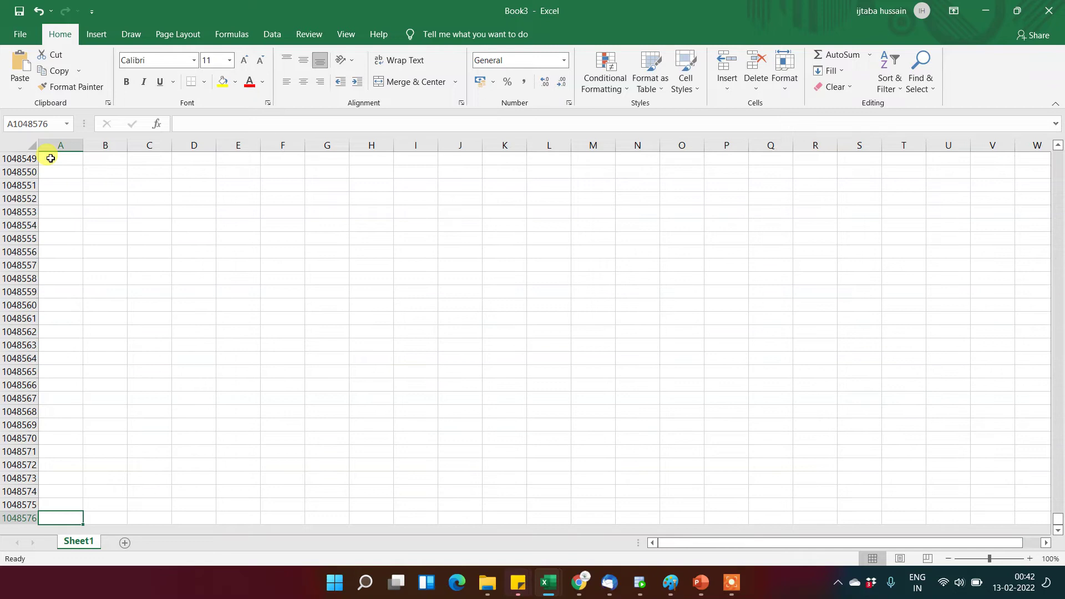
key(ctrl+Up)
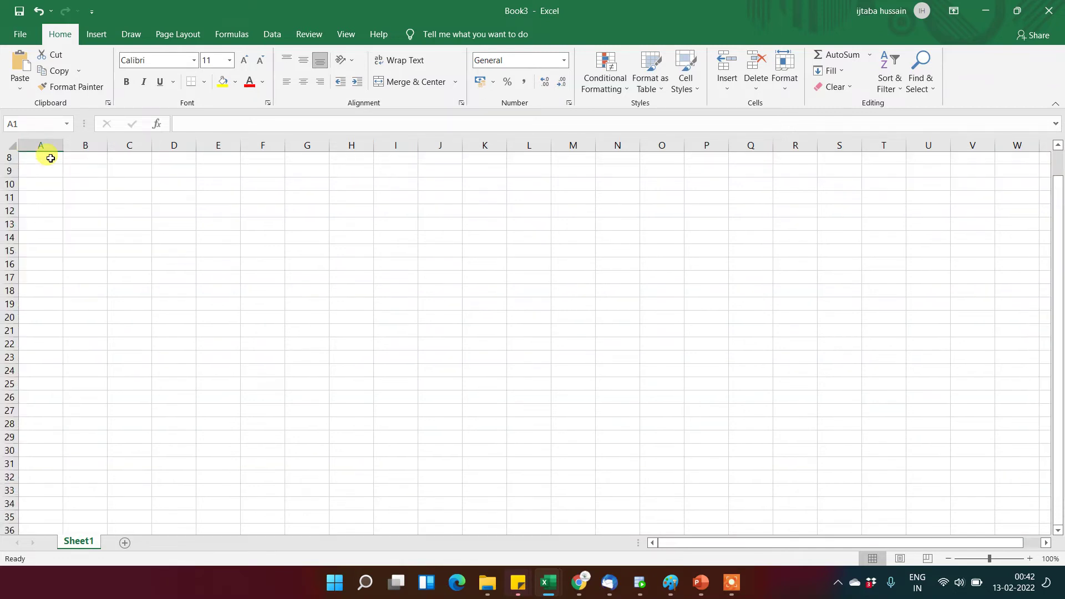
key(ctrl+Right)
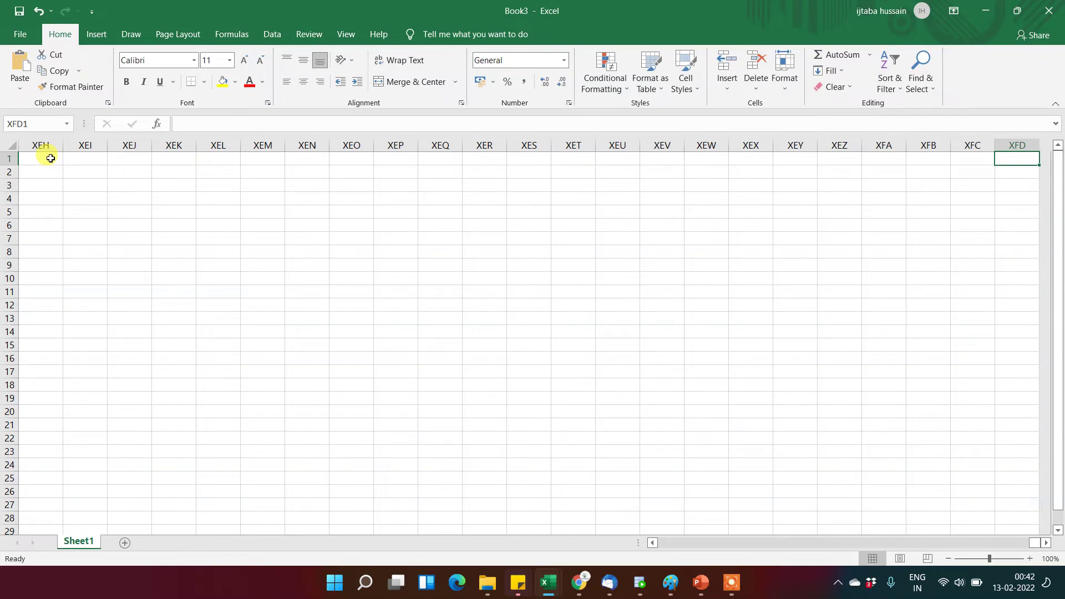
key(ctrl+Left)
key(Down)
key(Up)
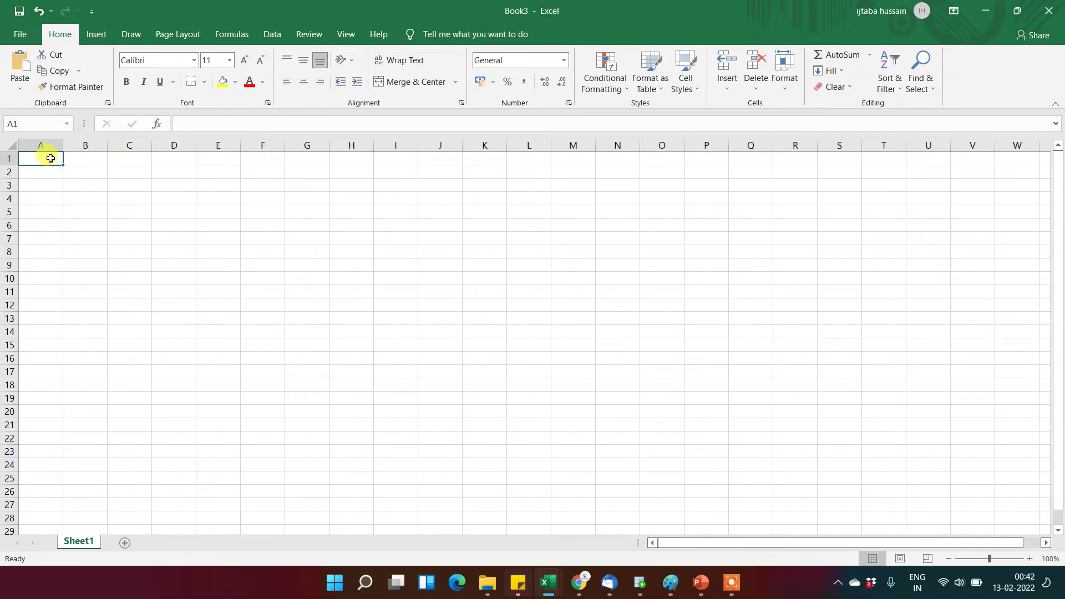
key(shift+space)
key(ctrl+a)
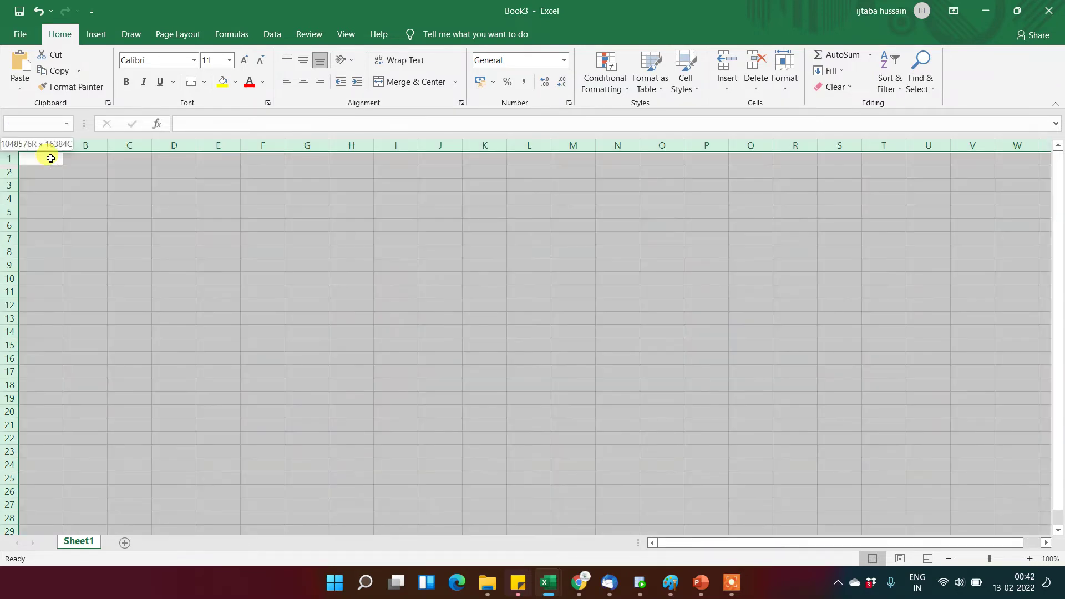
click(51, 158)
key(Down)
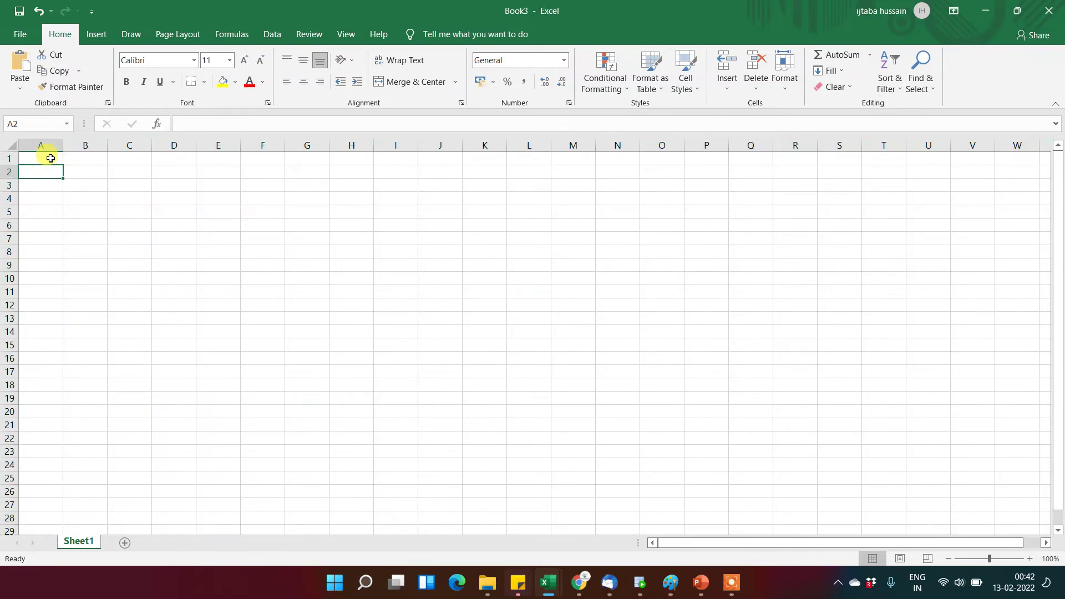
key(Right)
key(Left)
key(Up)
key(Down)
key(Down)
key(Down)
click(50, 158)
key(Right)
key(Right)
key(Right)
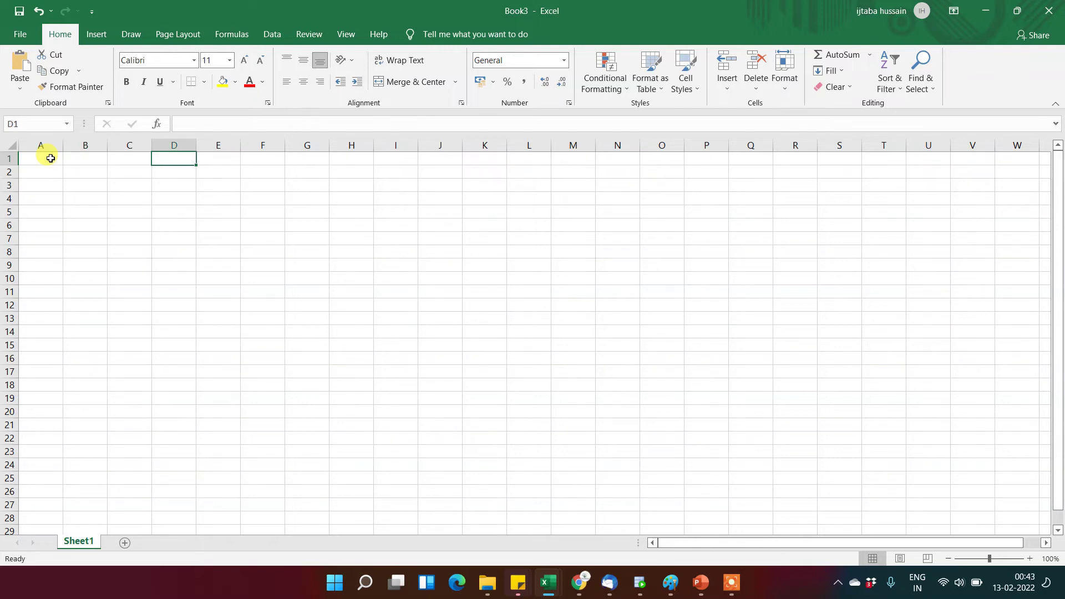
key(Left)
key(Left)
key(Left)
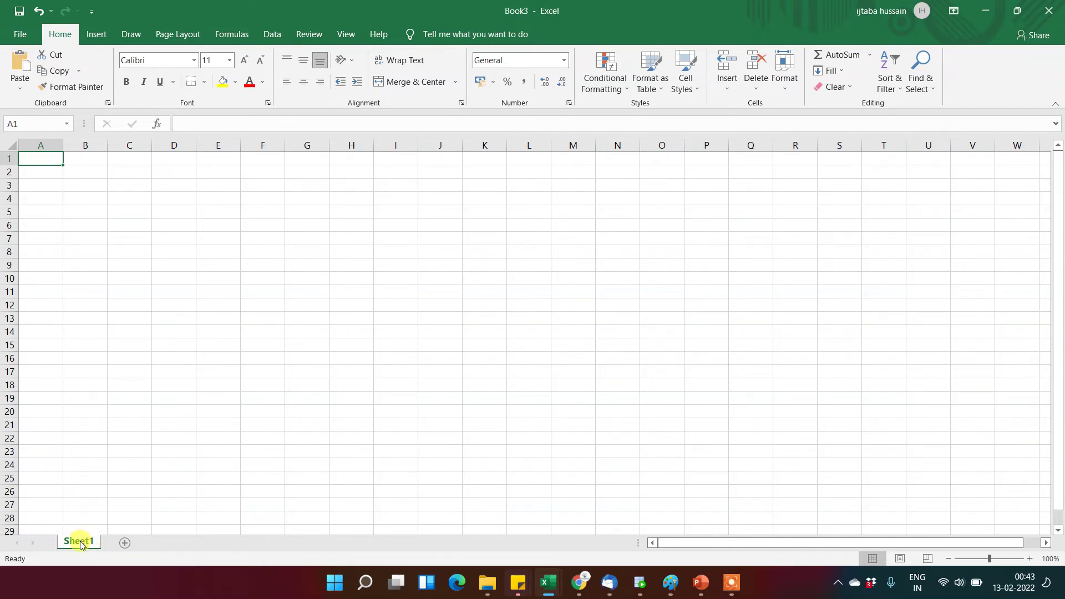
Select B16, add Sheet2, Sheet3 and Sheet4, then select E16 on Sheet4
click(75, 363)
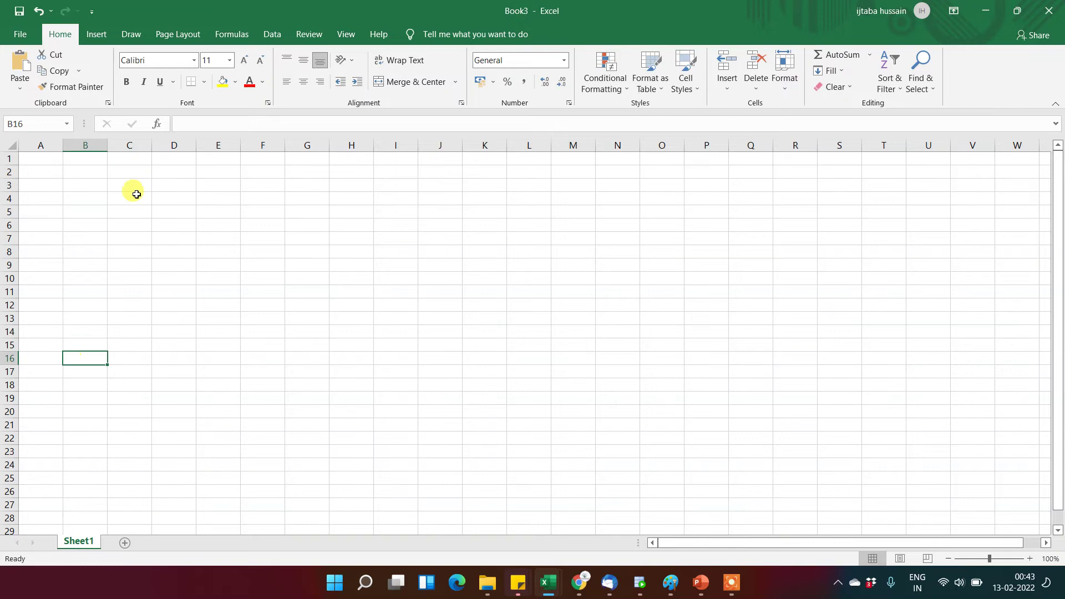
click(126, 545)
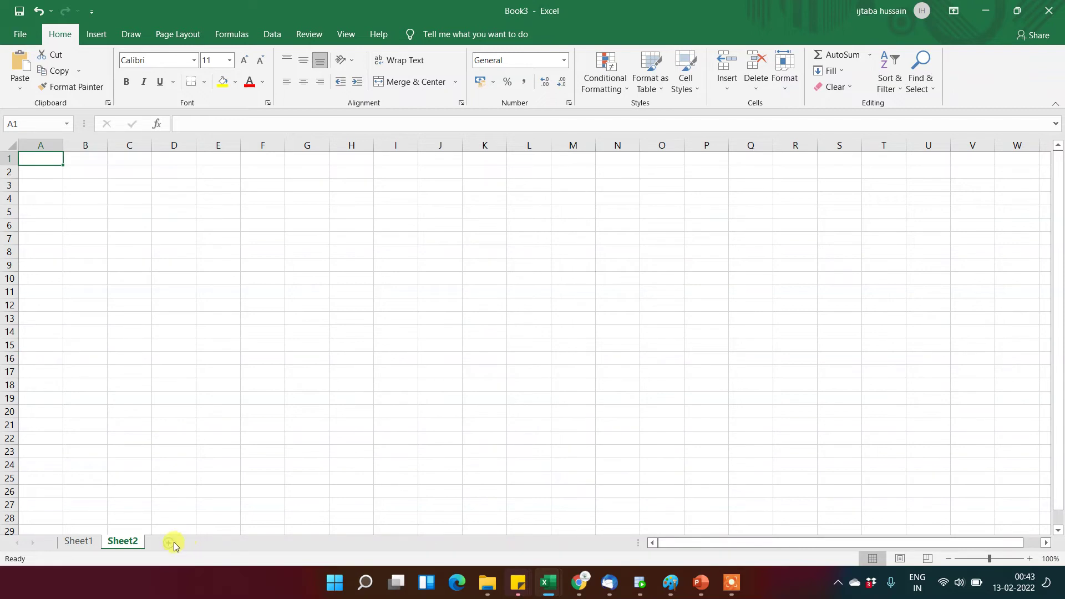
click(170, 544)
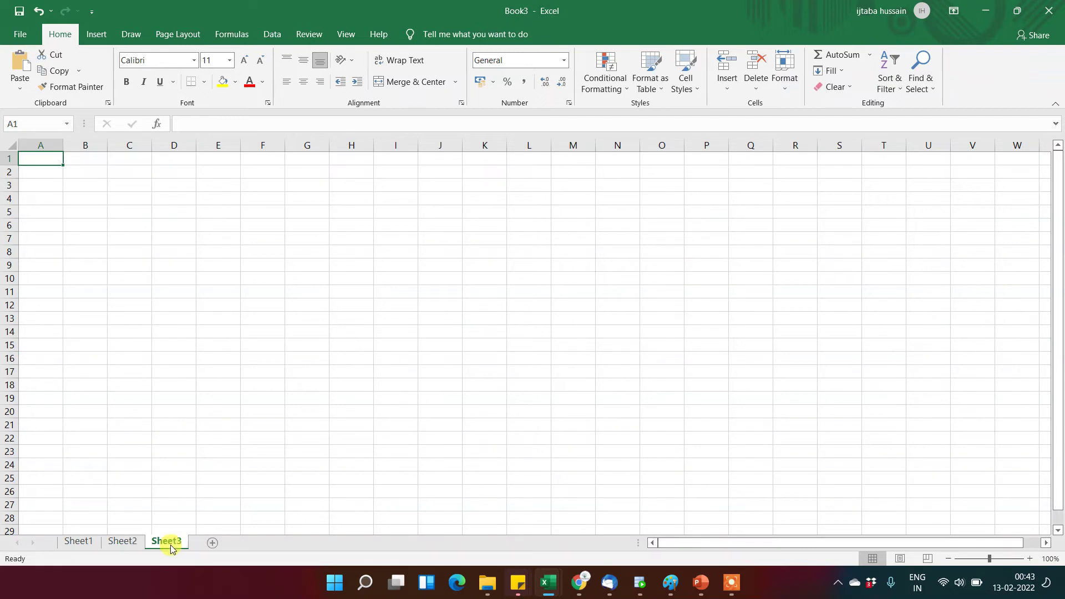
click(212, 543)
click(229, 362)
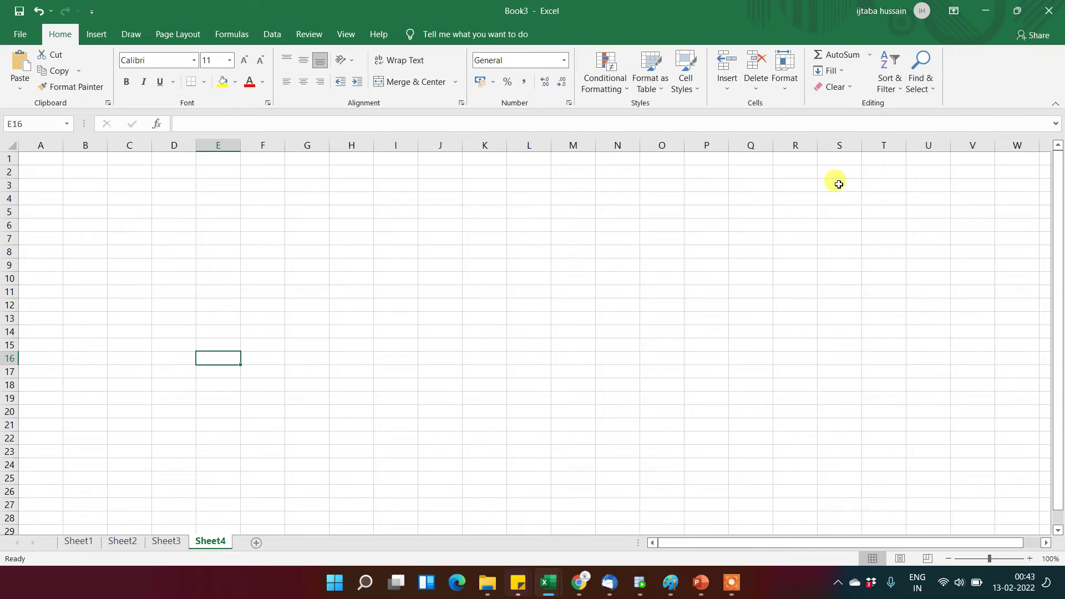
Set the ribbon to Auto-hide, then reveal it again from the top bar
click(956, 13)
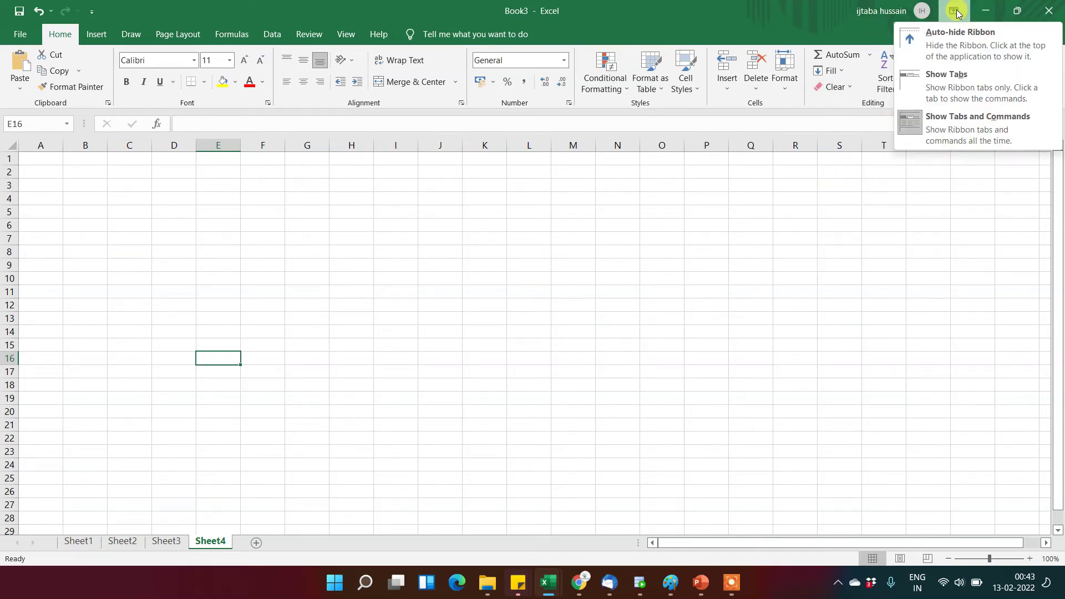
click(952, 54)
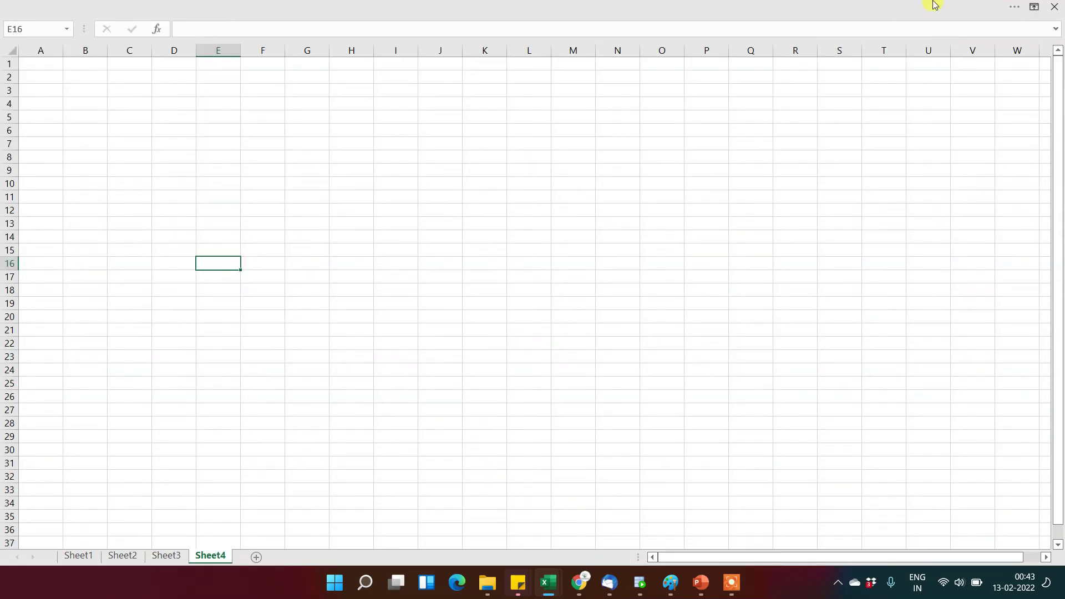
click(1015, 8)
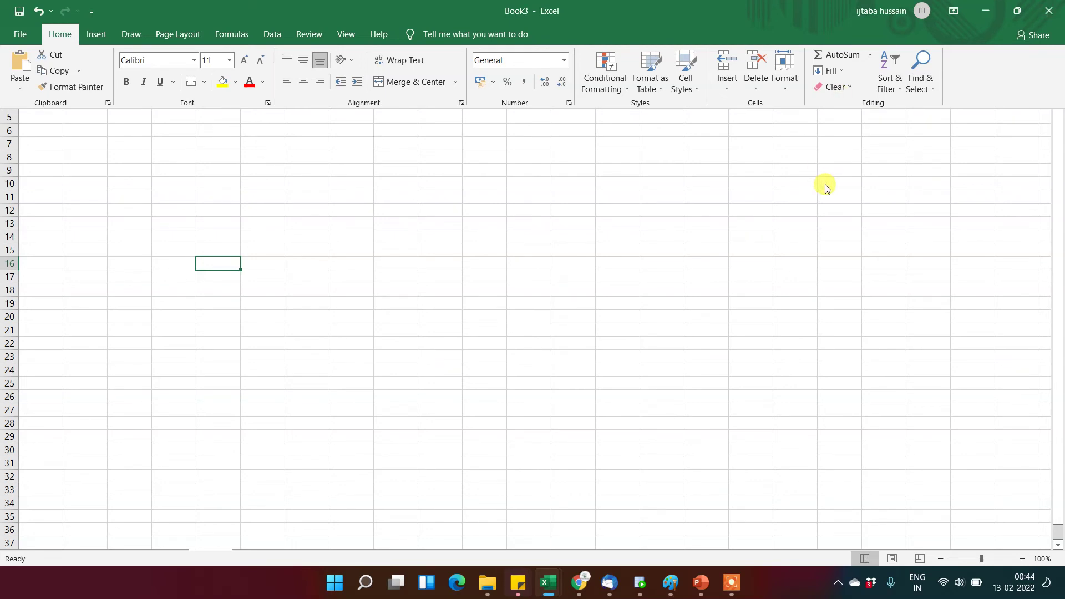
Zoom the sheet in to 140%, out to 36%, then back to 82%
click(1021, 559)
click(1022, 559)
click(1022, 559)
click(1022, 559)
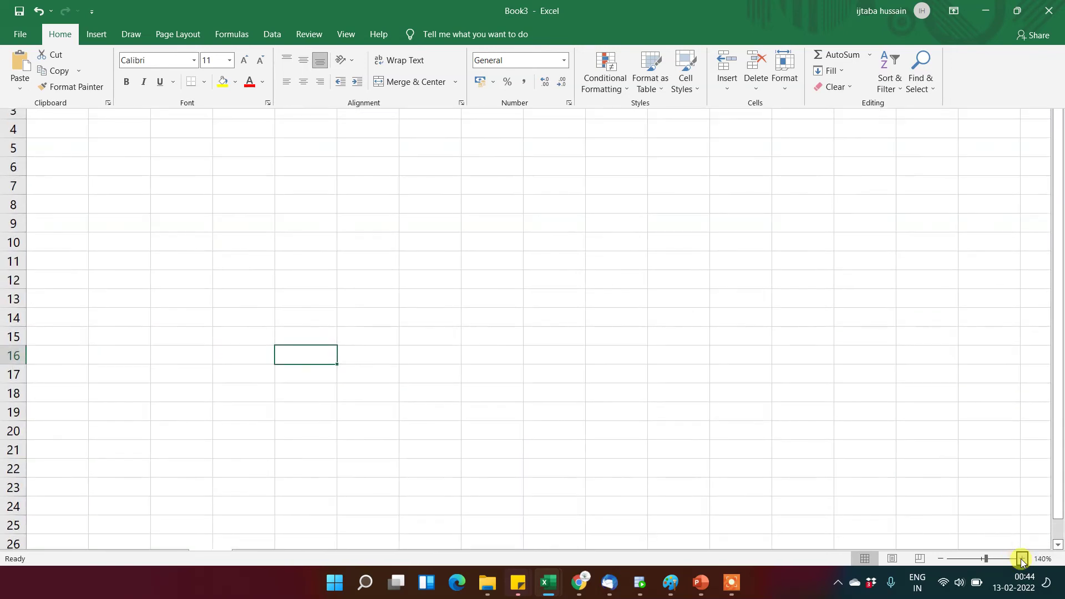
click(957, 561)
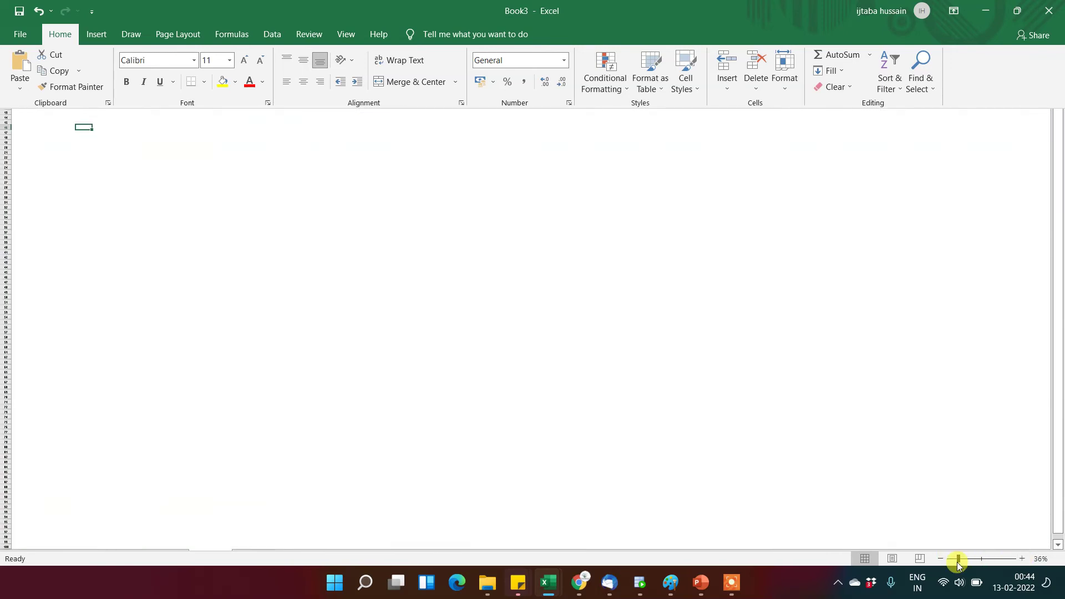
drag(957, 564, 974, 561)
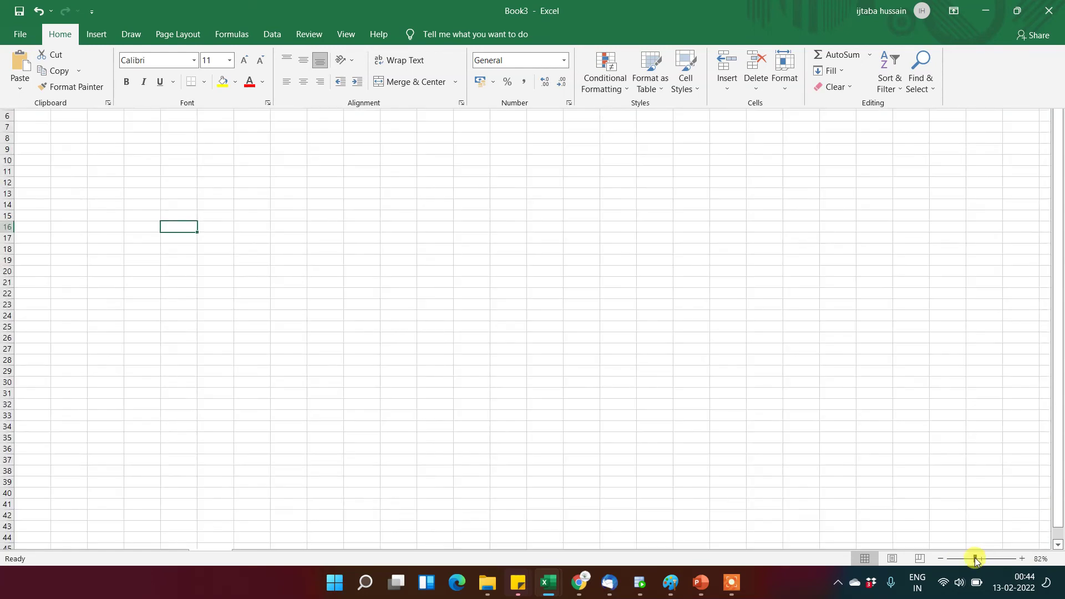
Preview Page Break and Page Layout views, then return to Normal view
click(923, 560)
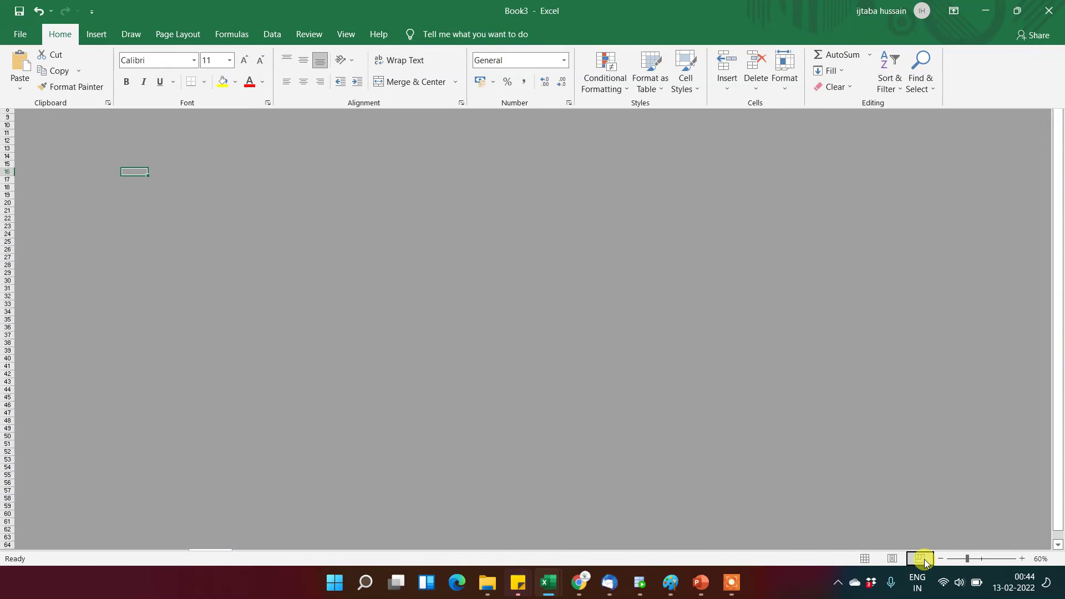
click(891, 559)
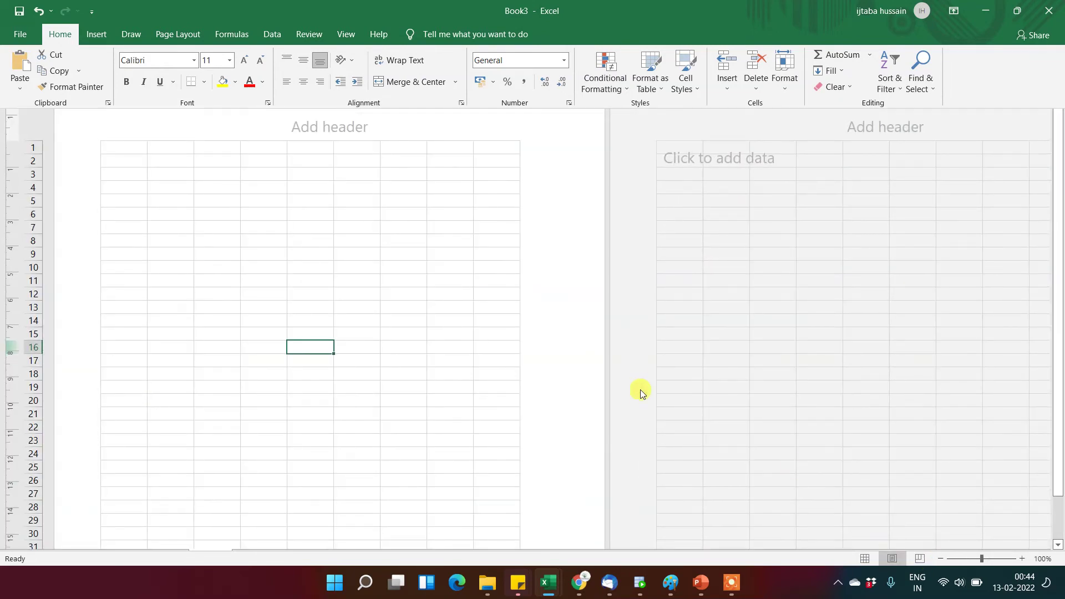
click(863, 559)
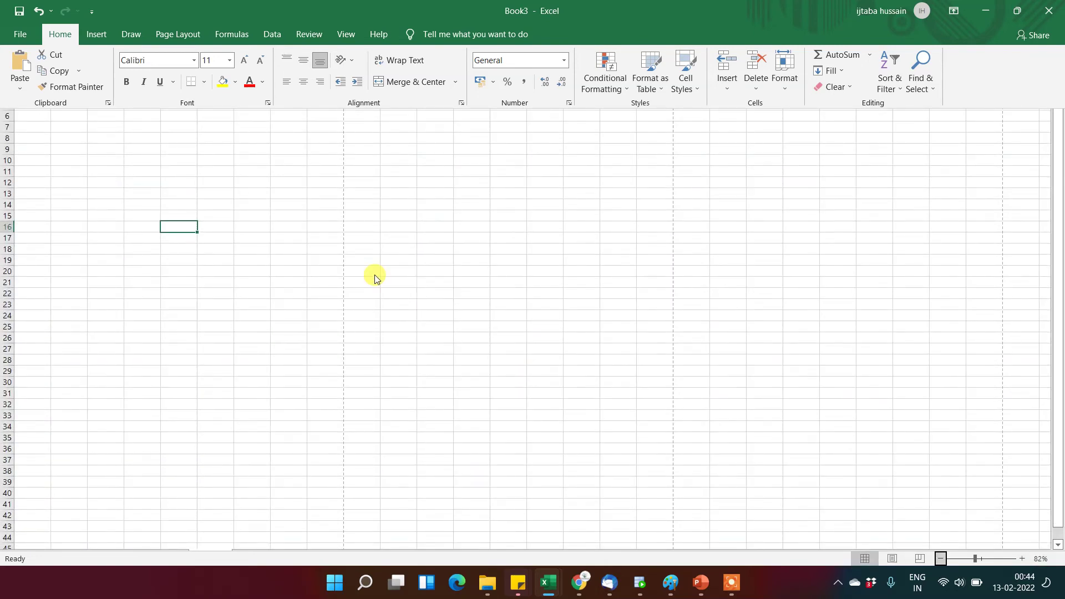
Hide the shown ribbon, reveal it, and open then close Ribbon Display Options unchanged
key(ctrl+shift+F1)
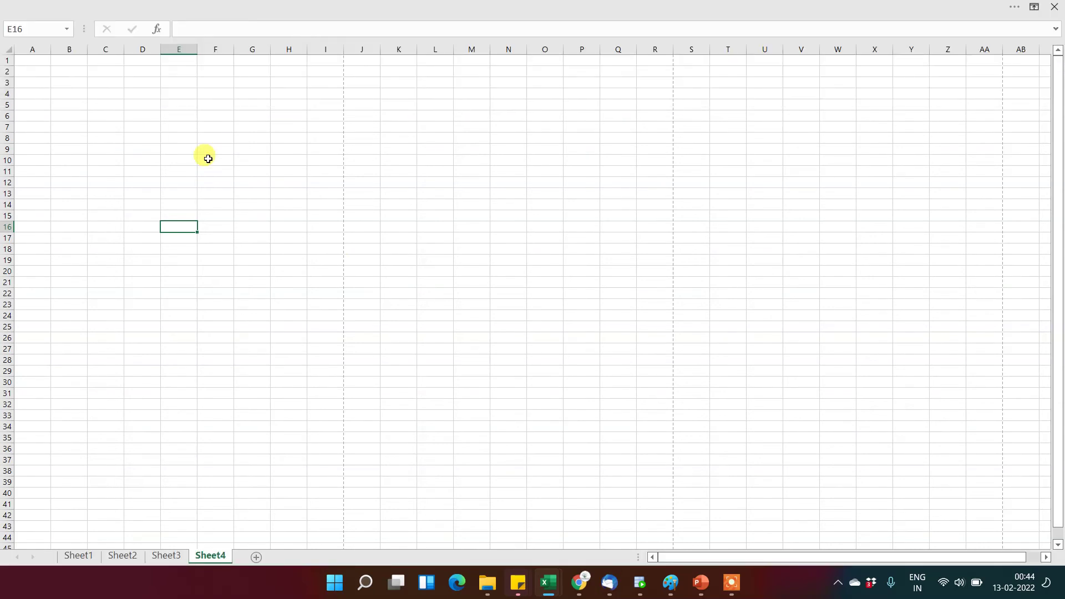
mouse_move(948, 3)
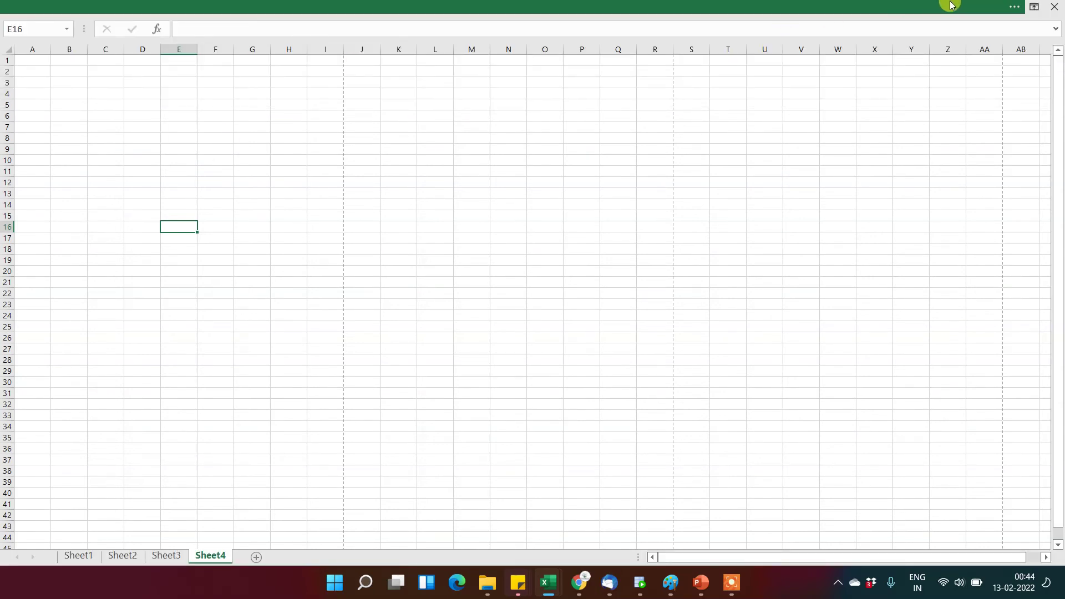
click(1018, 8)
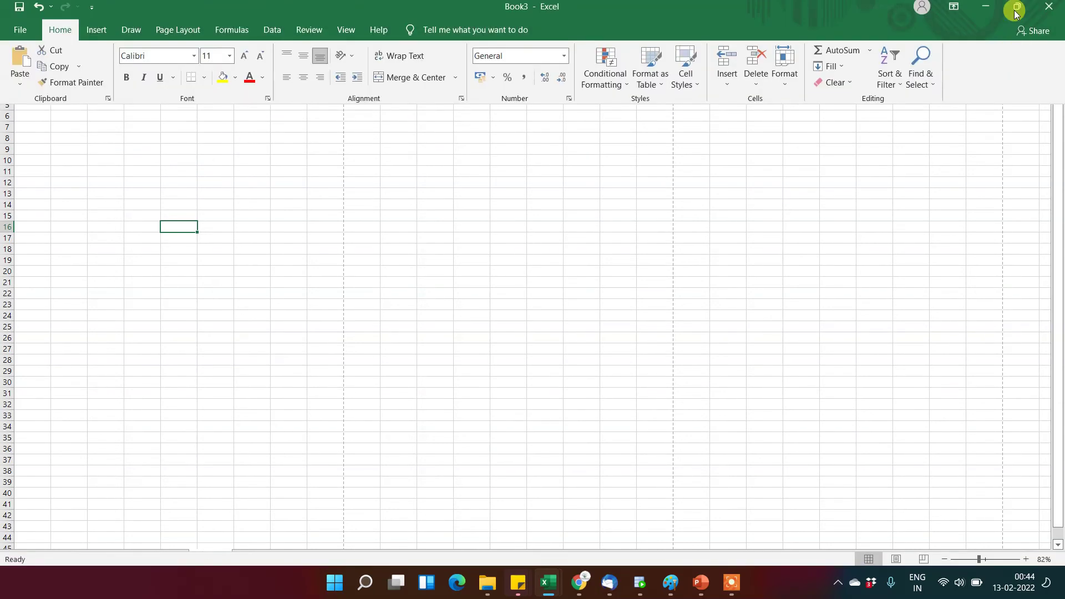
click(951, 17)
click(960, 47)
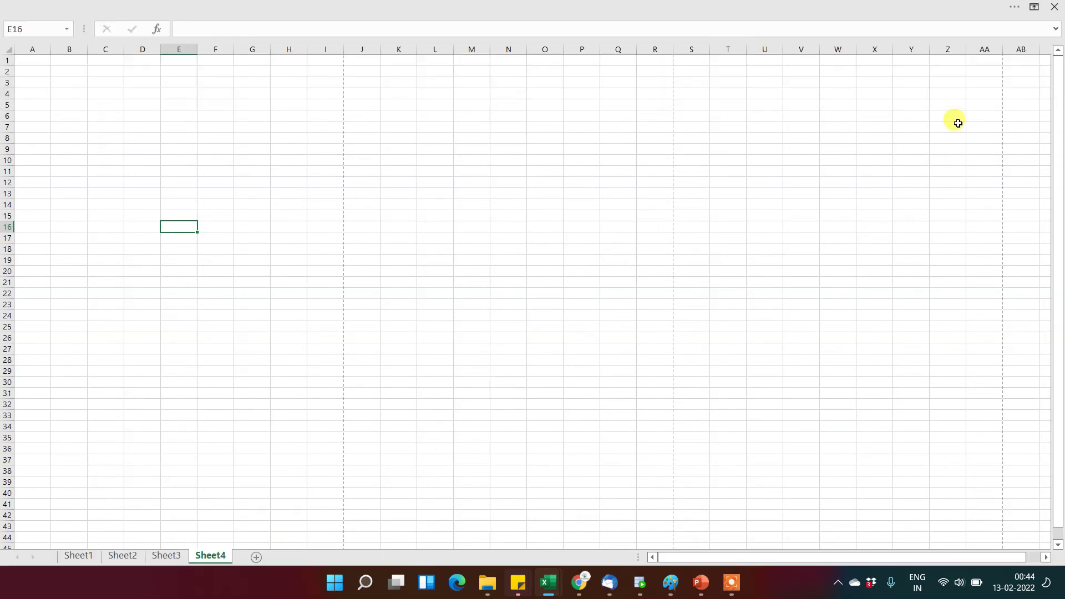
Scroll the sheet, select cell Z47, then switch to Sheet1
scroll(958, 123, down, 2)
click(932, 517)
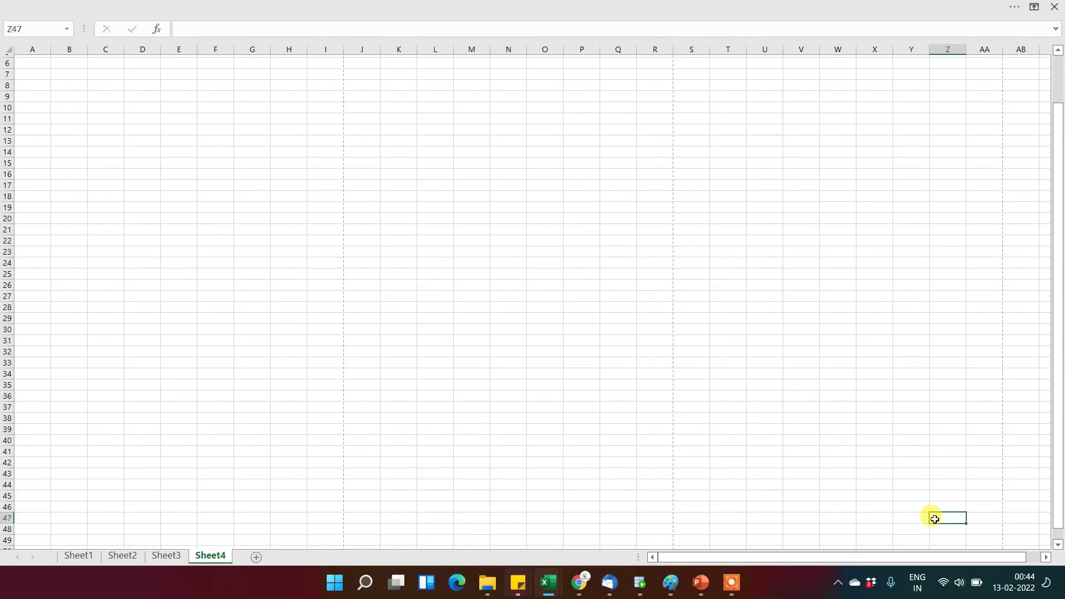
scroll(875, 336, up, 1)
scroll(875, 336, down, 20)
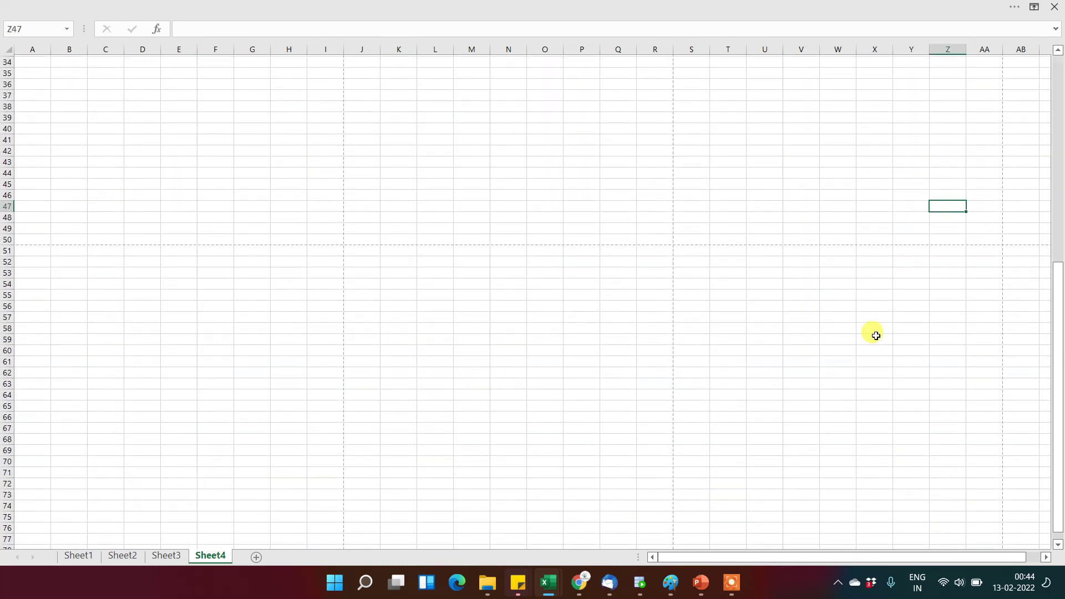
scroll(875, 335, down, 1)
scroll(875, 336, up, 20)
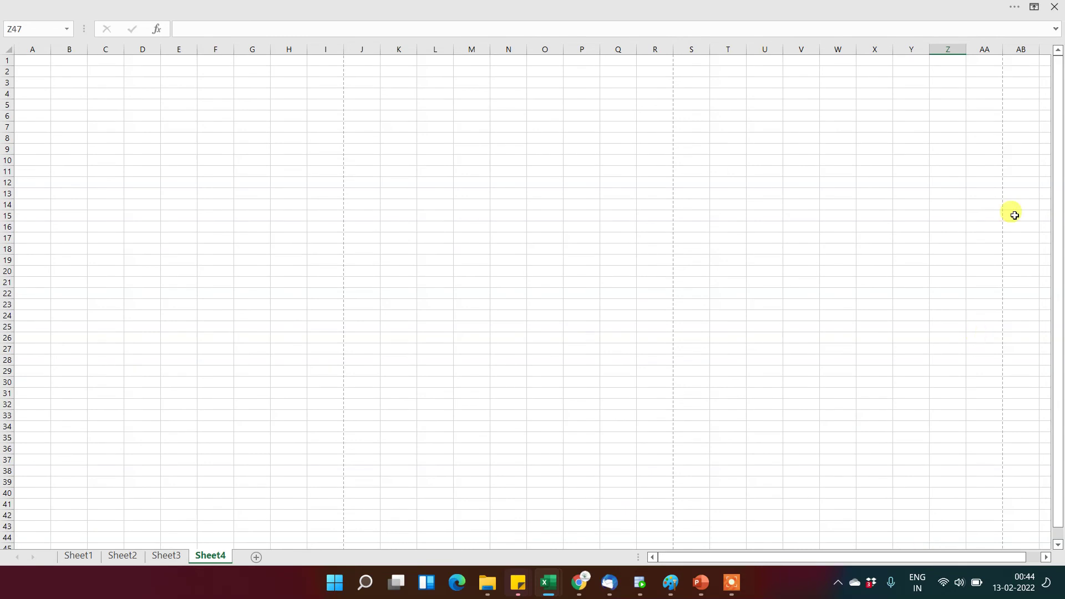
click(79, 556)
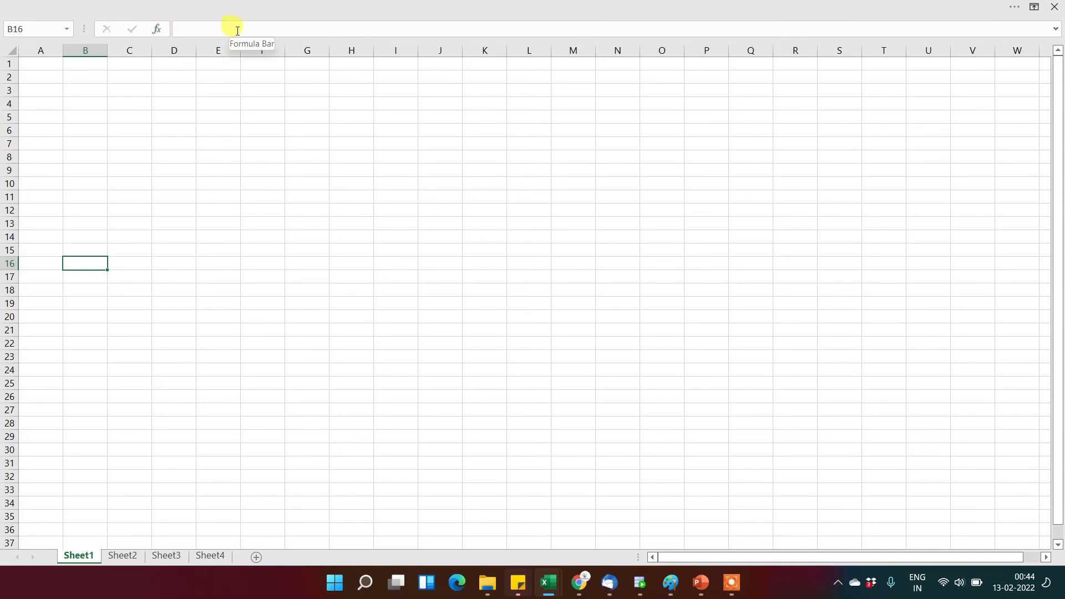
Enter =SUM(D2:D4) in D5 using arrow-key references, then reselect D5 to show it
click(175, 113)
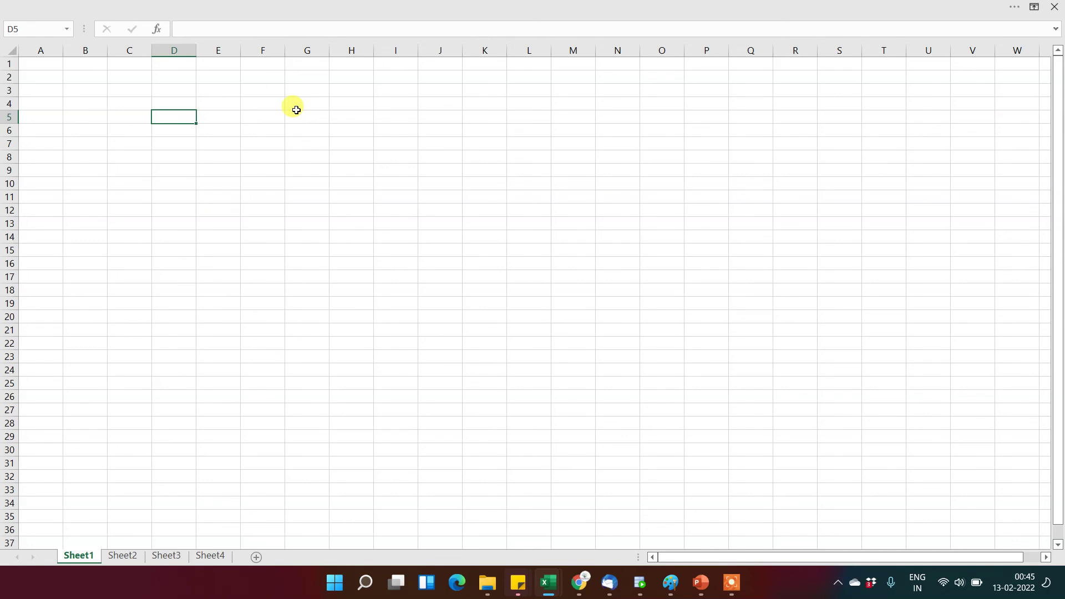
text(=sum)
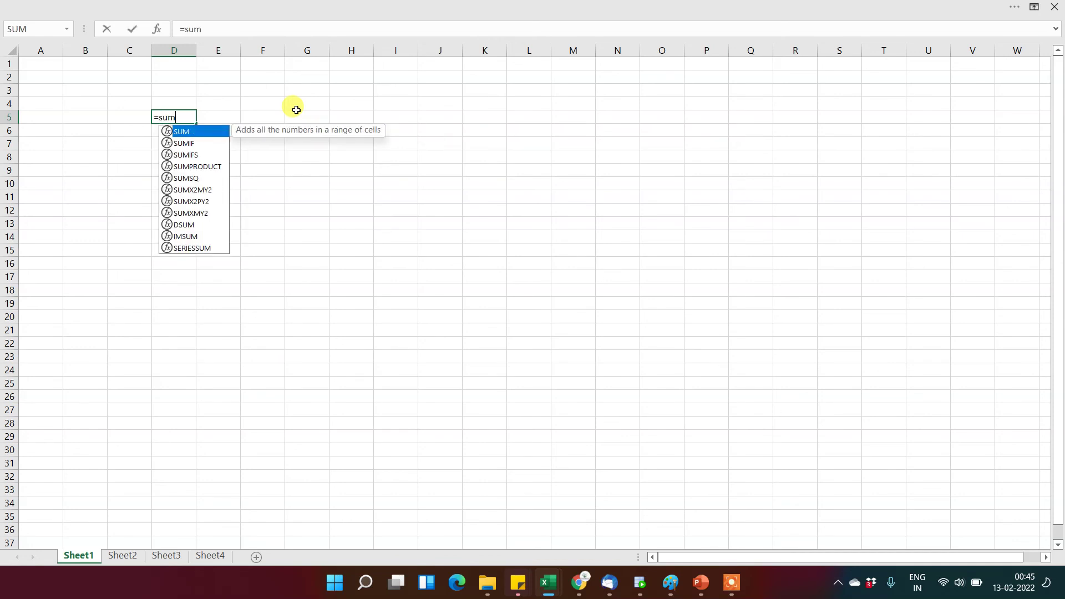
key(Tab)
key(Right)
key(Up)
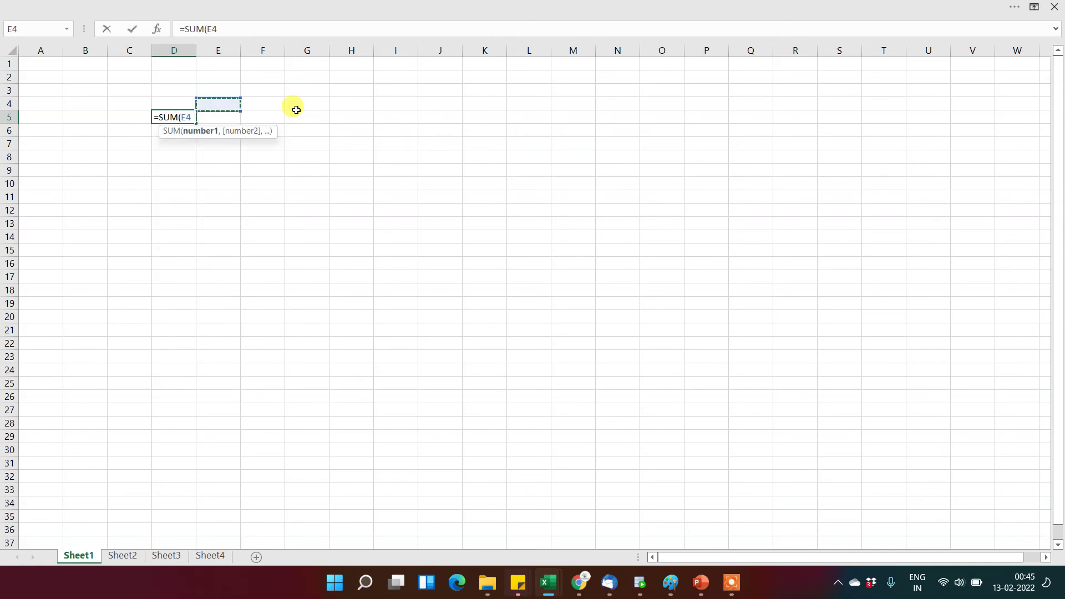
key(Left)
key(shift+Up)
key(shift+Up)
text(_)
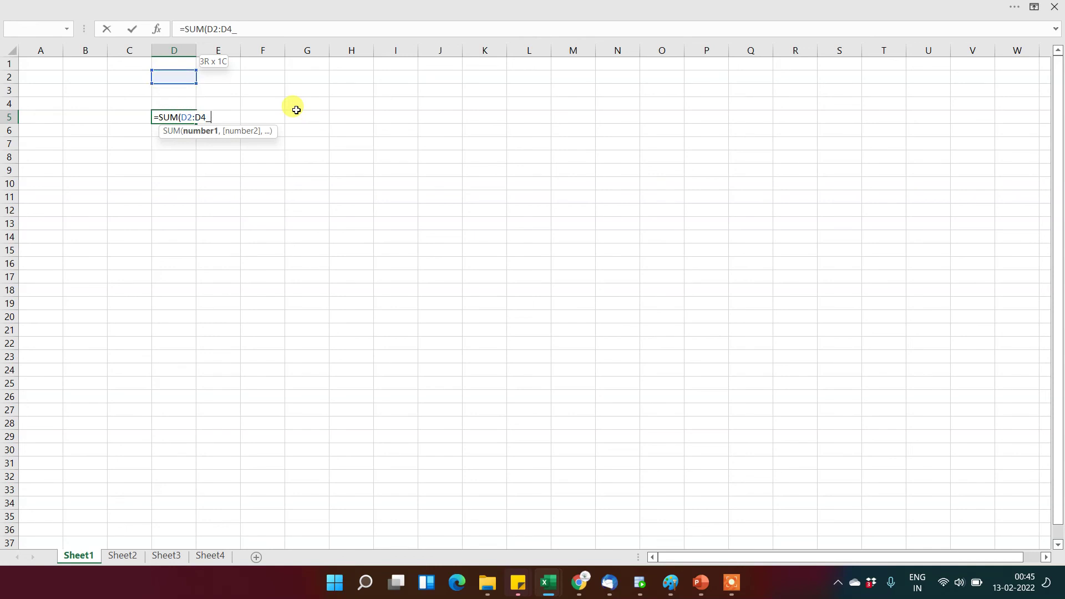
key(BackSpace)
key(Return)
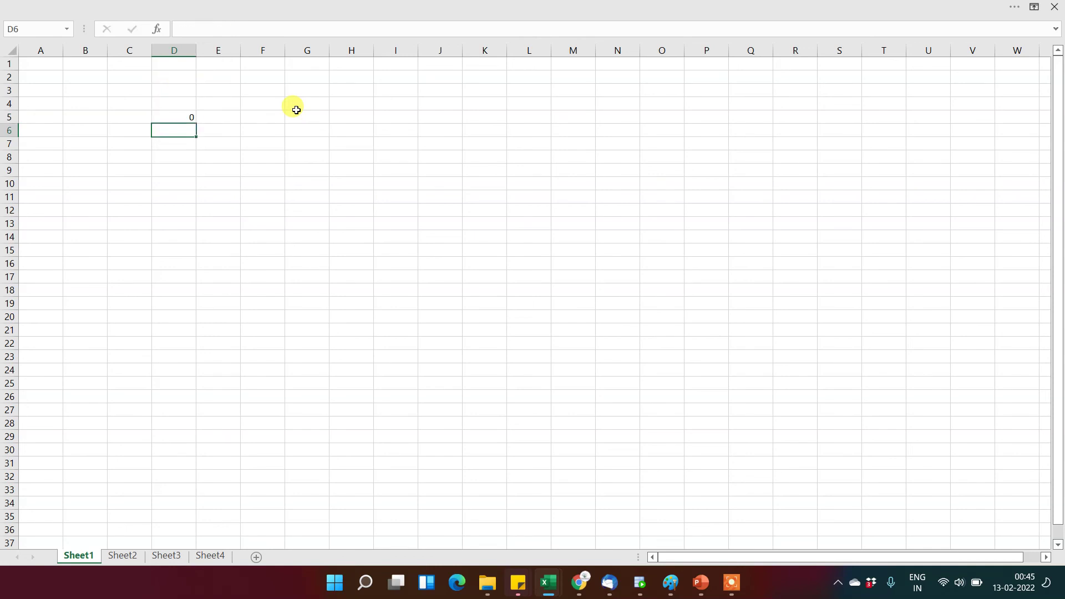
click(179, 114)
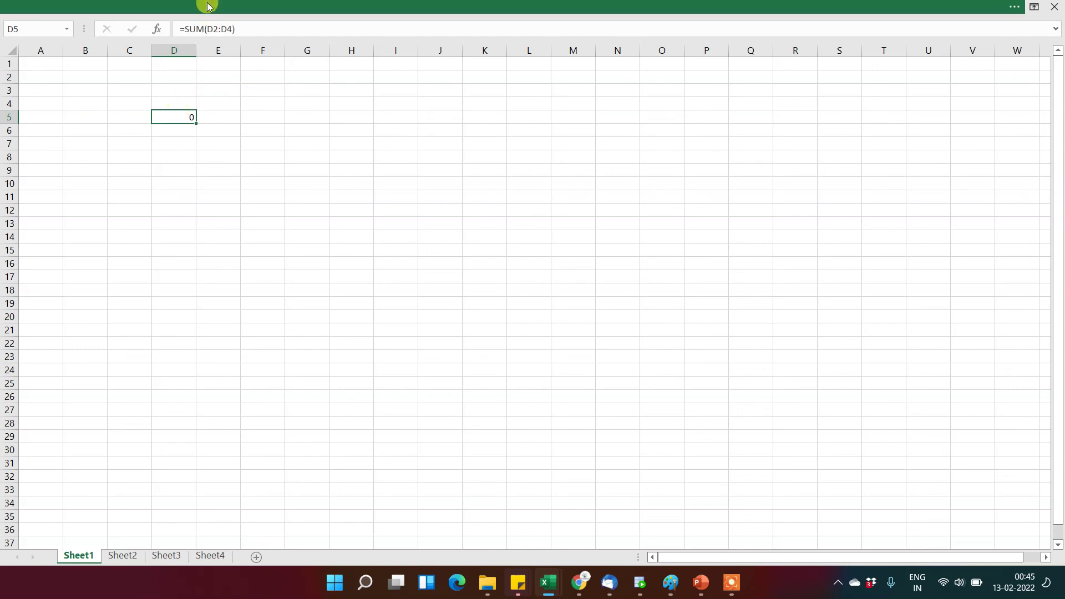